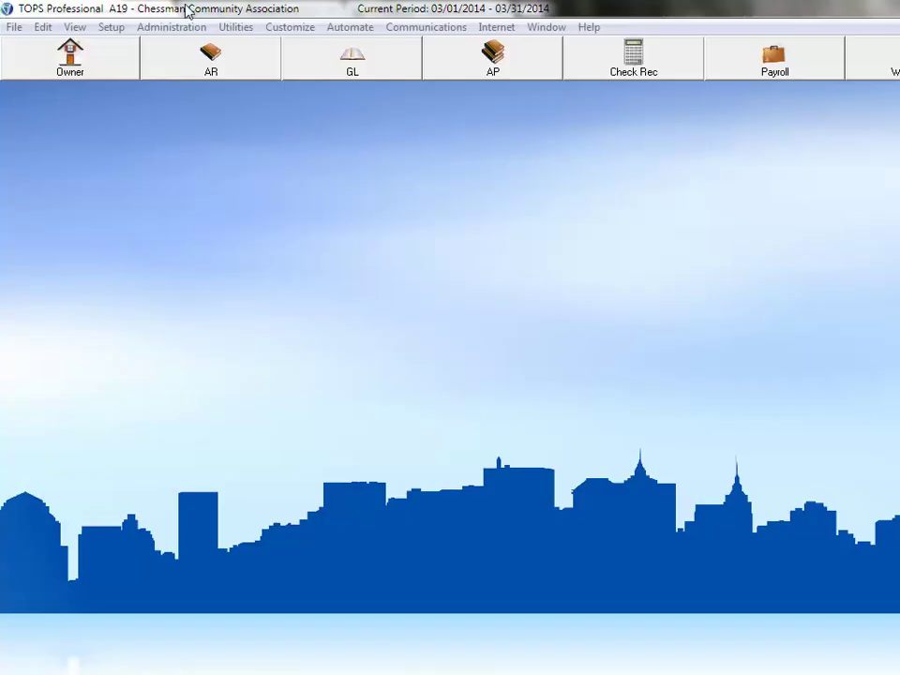
Show the general ledger functions from the GL toolbar button.
left_click(373, 66)
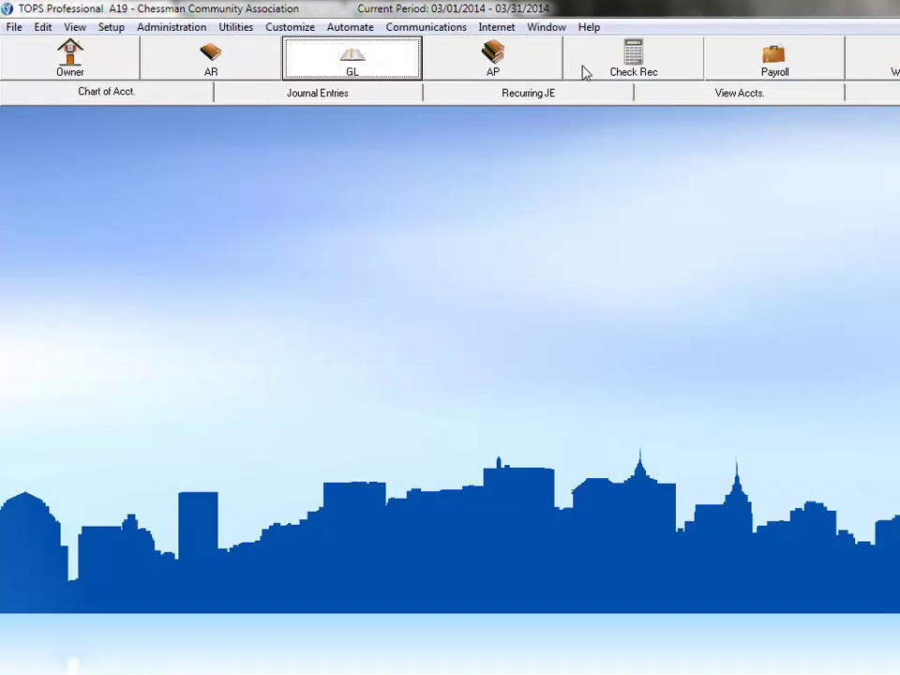
Open View Accts. and page through accounts 1010, 1020 and 1060 Cash Savings - Operating.
left_click(712, 93)
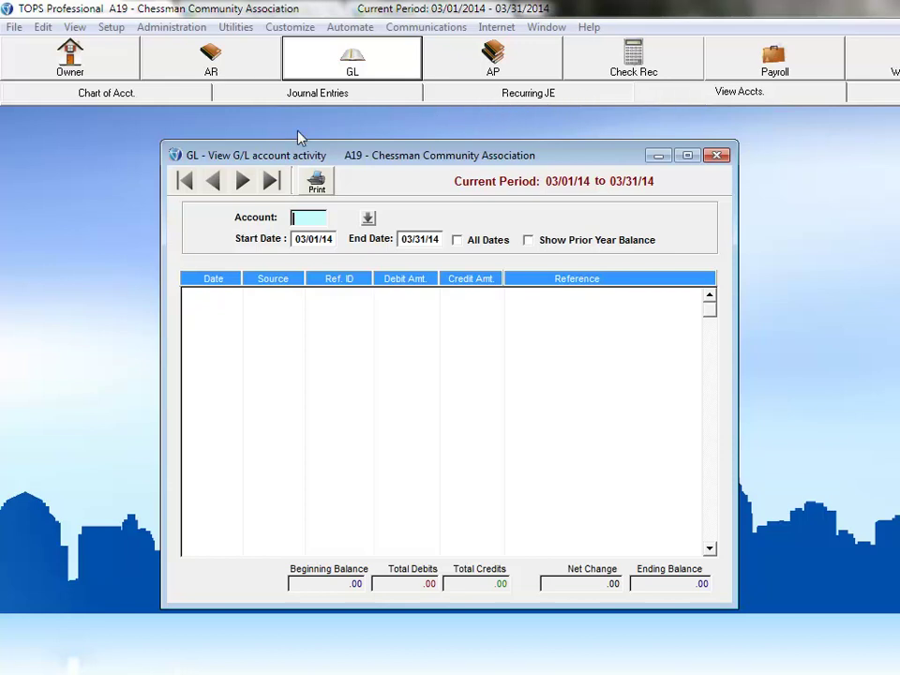
left_click(242, 182)
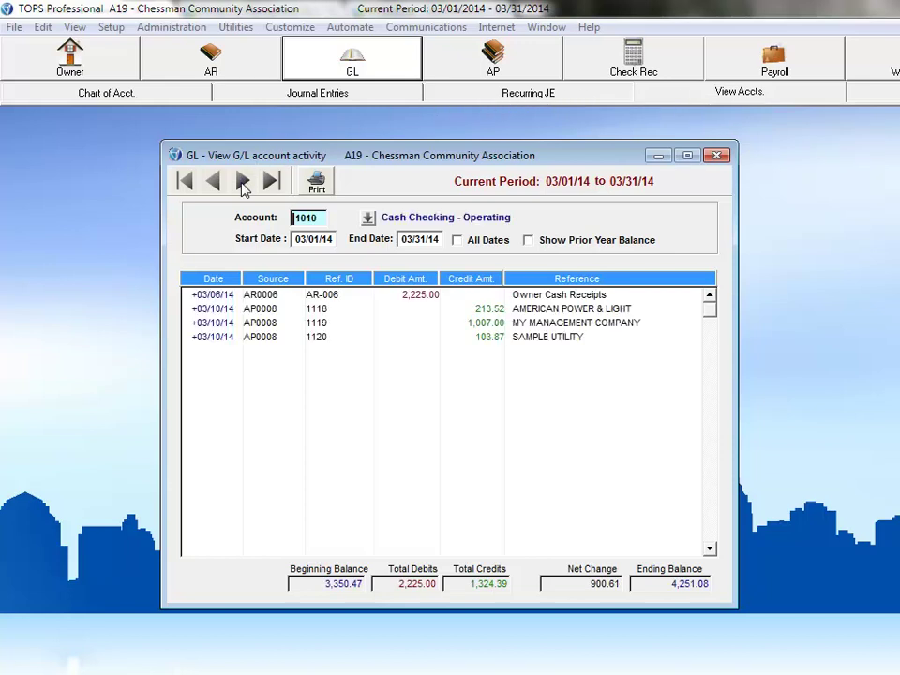
left_click(242, 181)
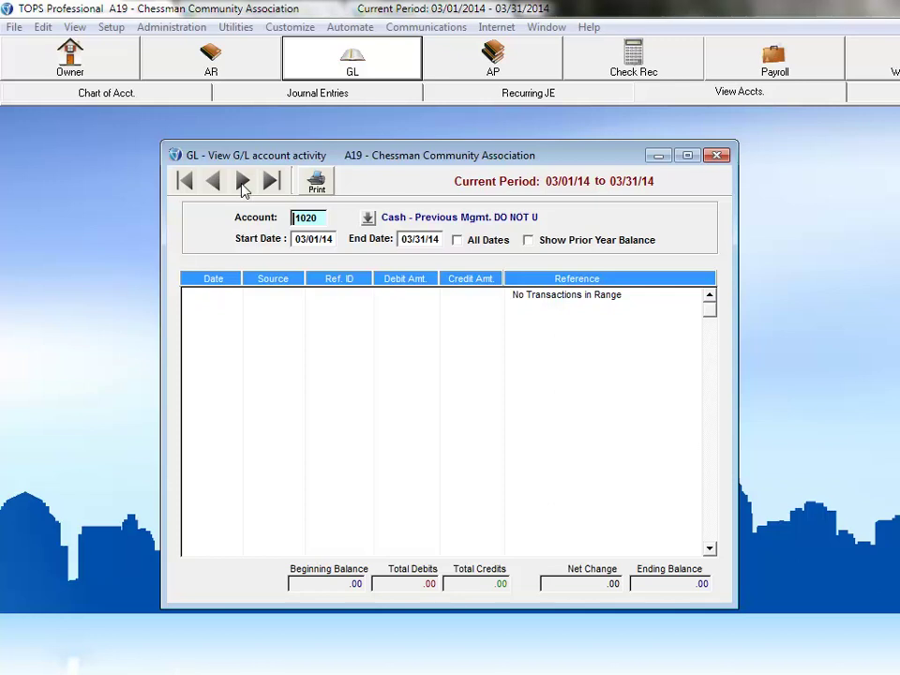
left_click(241, 182)
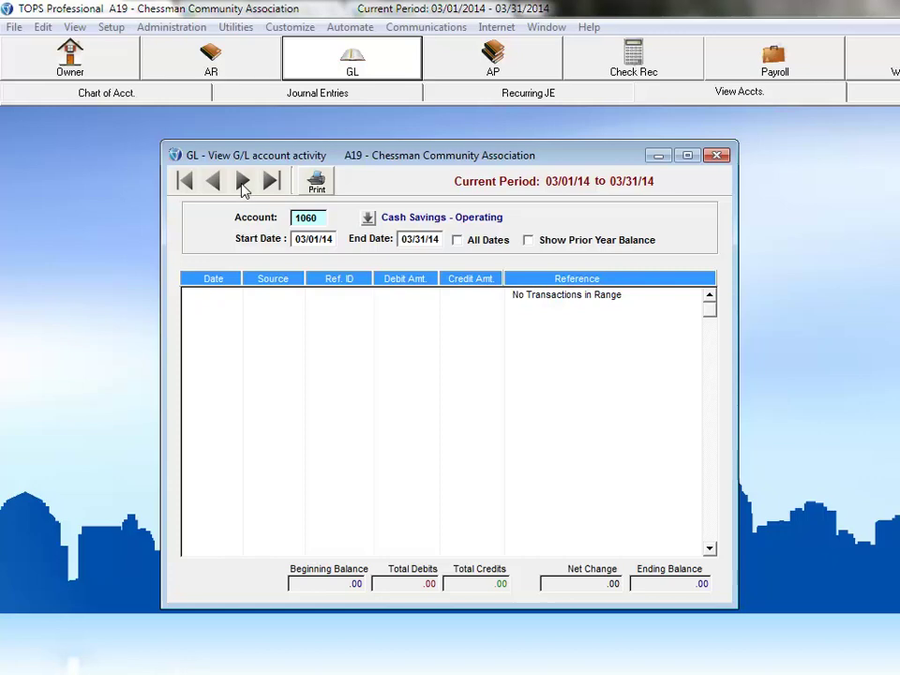
Look up account 08350 Electricity by number to show its 213.52 March charge.
left_click(369, 218)
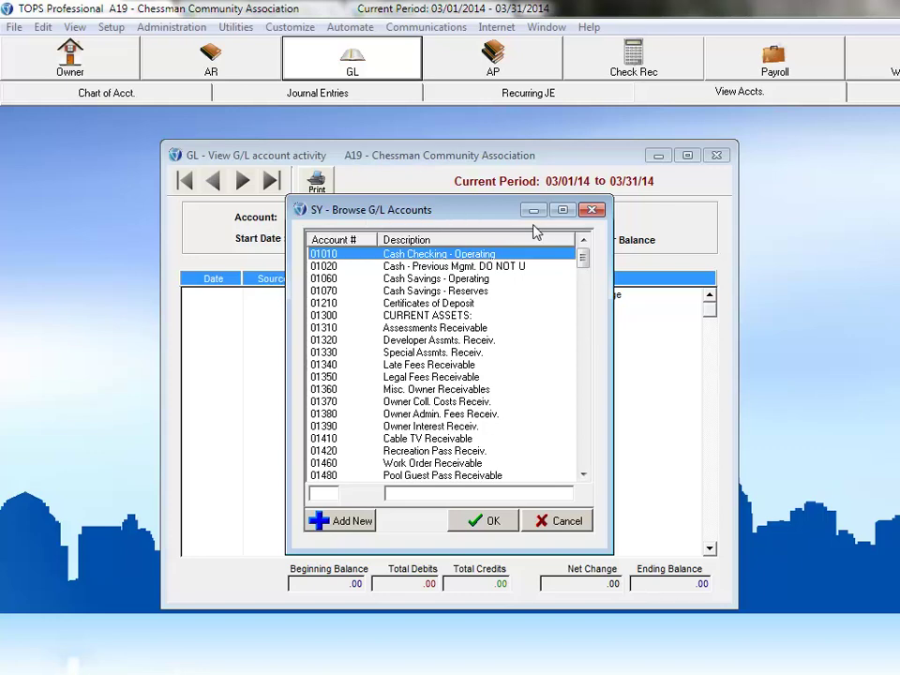
left_click_drag(583, 257, 582, 459)
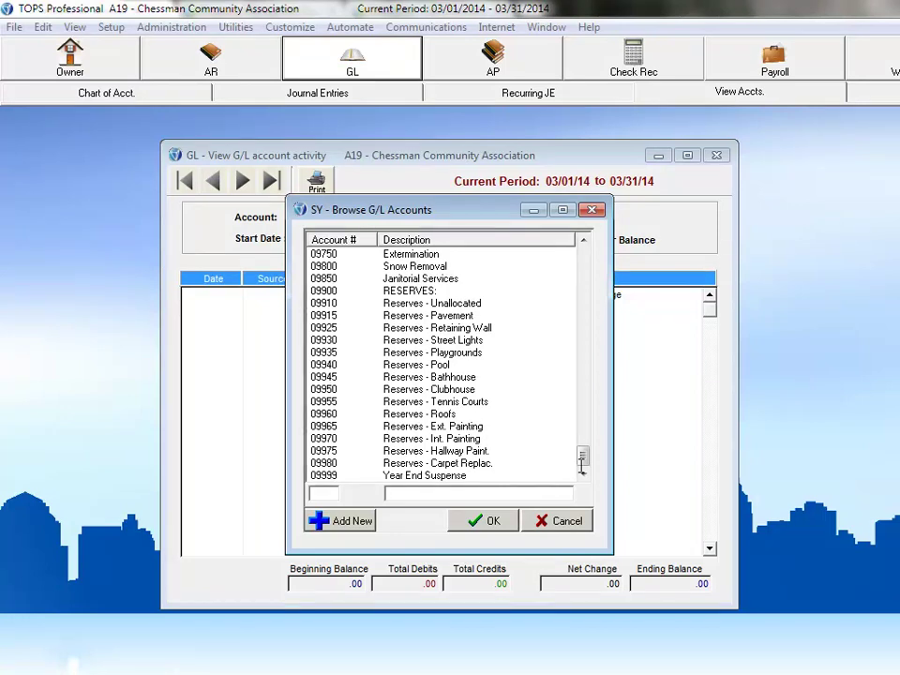
left_click(312, 491)
type("08350")
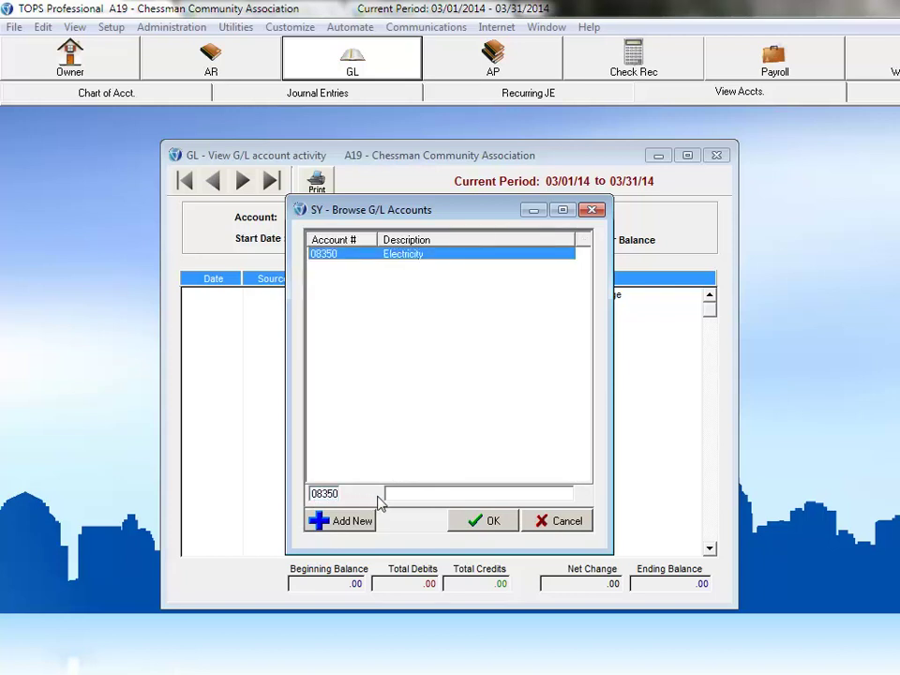
left_click(481, 523)
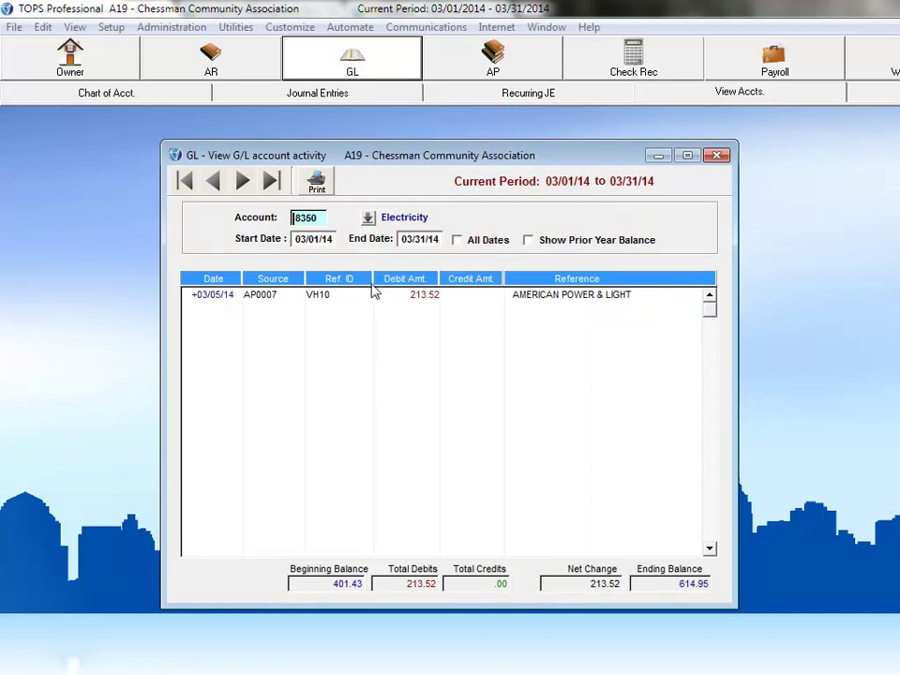
Filter accounts by description 'man' and load 07010 Management Fees with its two 1,000.00 debits.
left_click(369, 219)
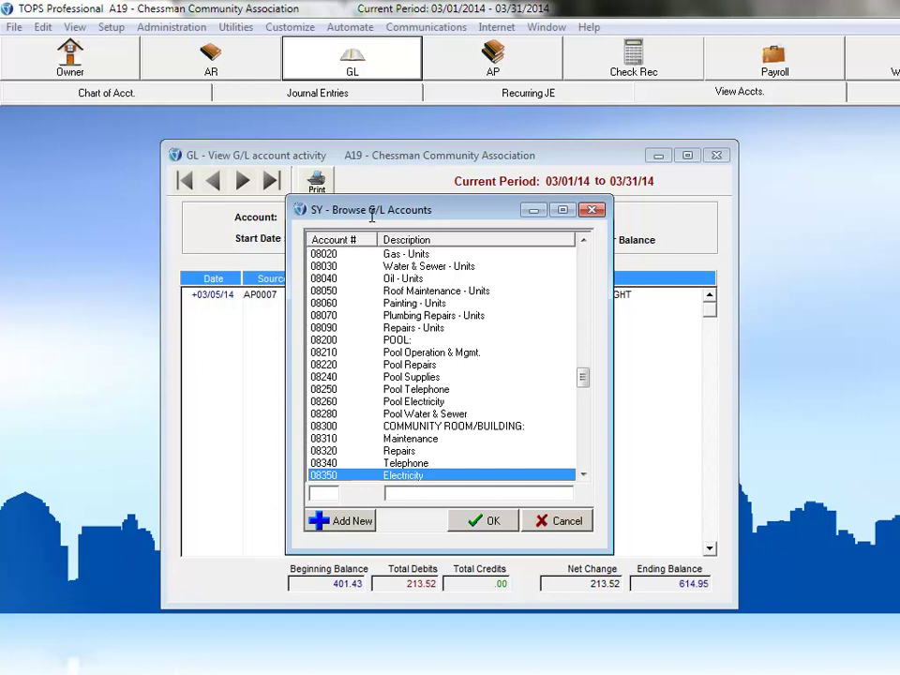
left_click(403, 493)
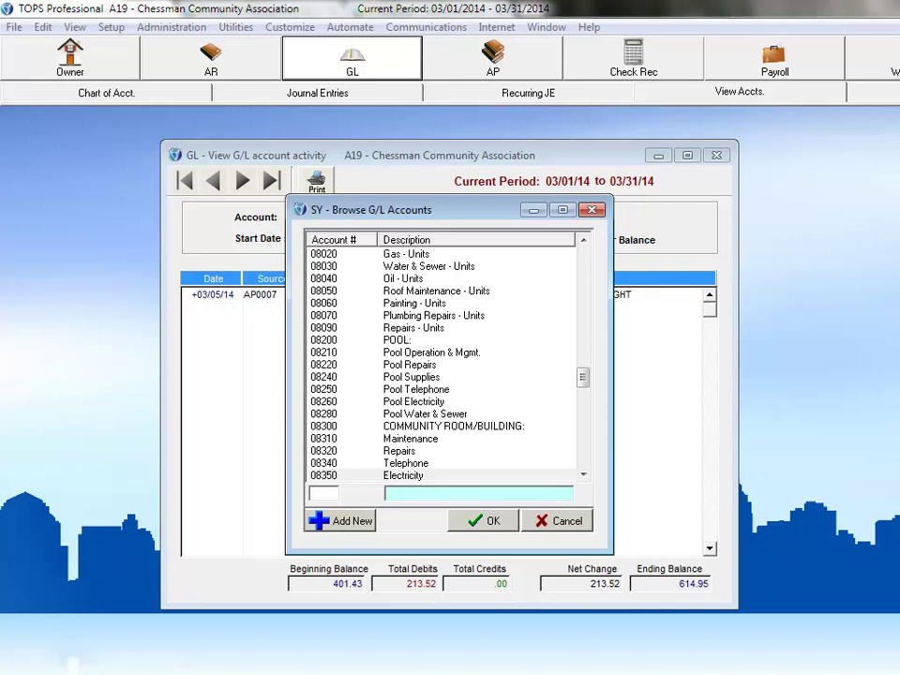
type("man")
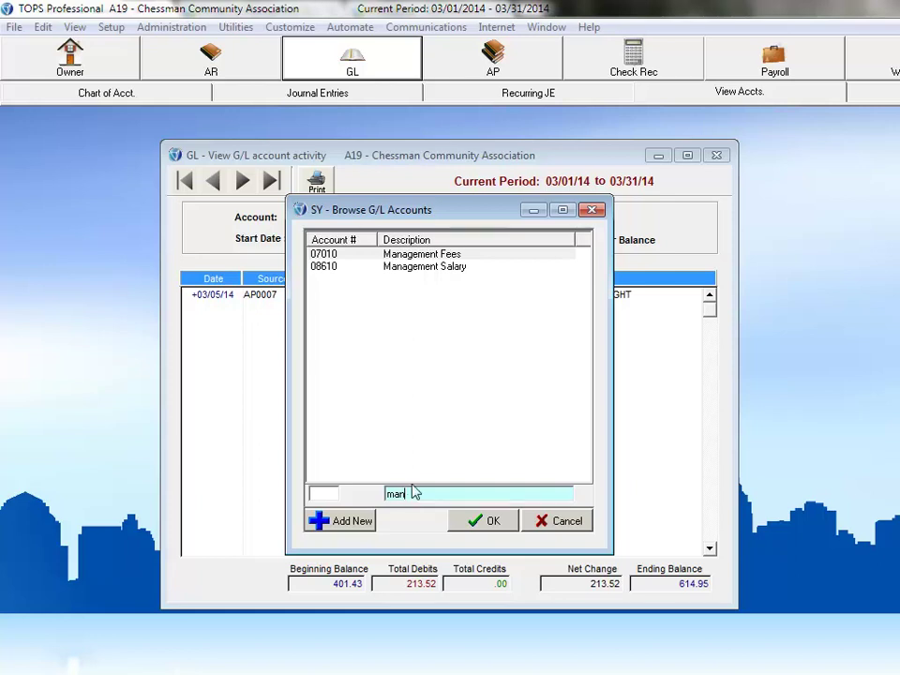
left_click(422, 256)
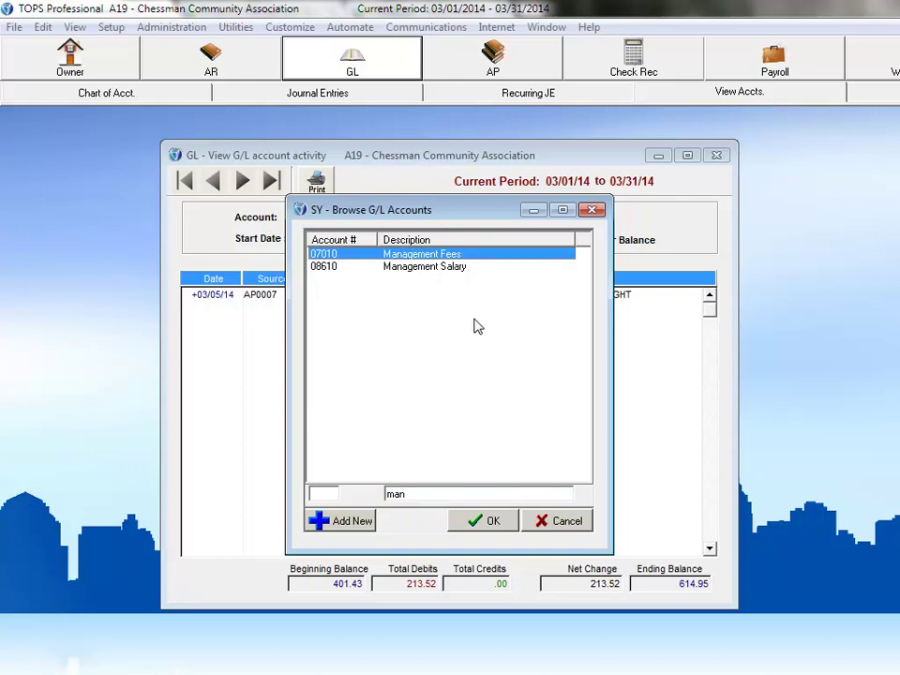
left_click(491, 521)
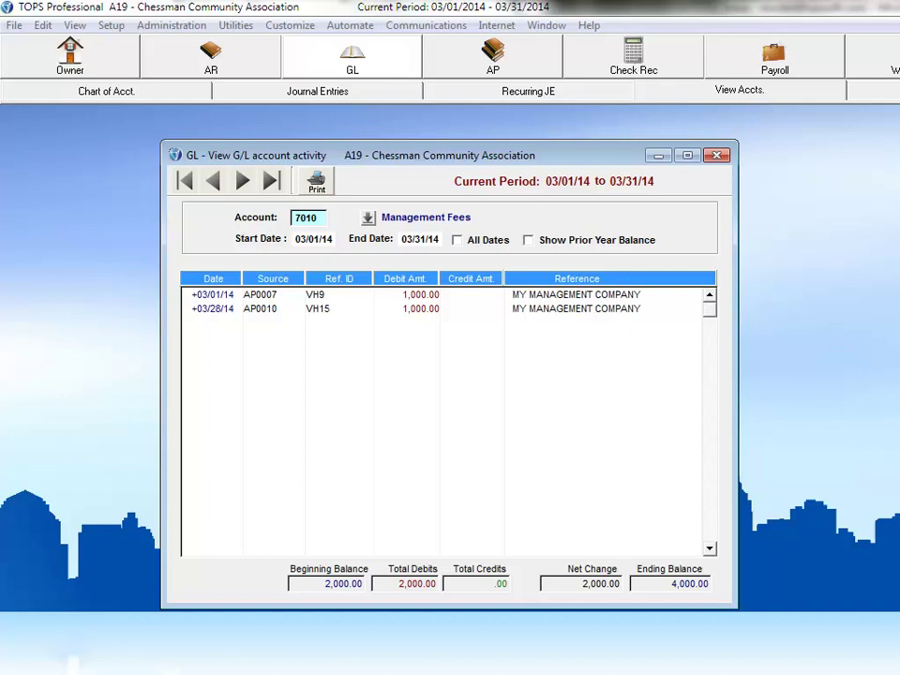
Load account 8350 Electricity, then jump back to the first account, 1010 Cash Checking - Operating.
type("8350")
key("Tab")
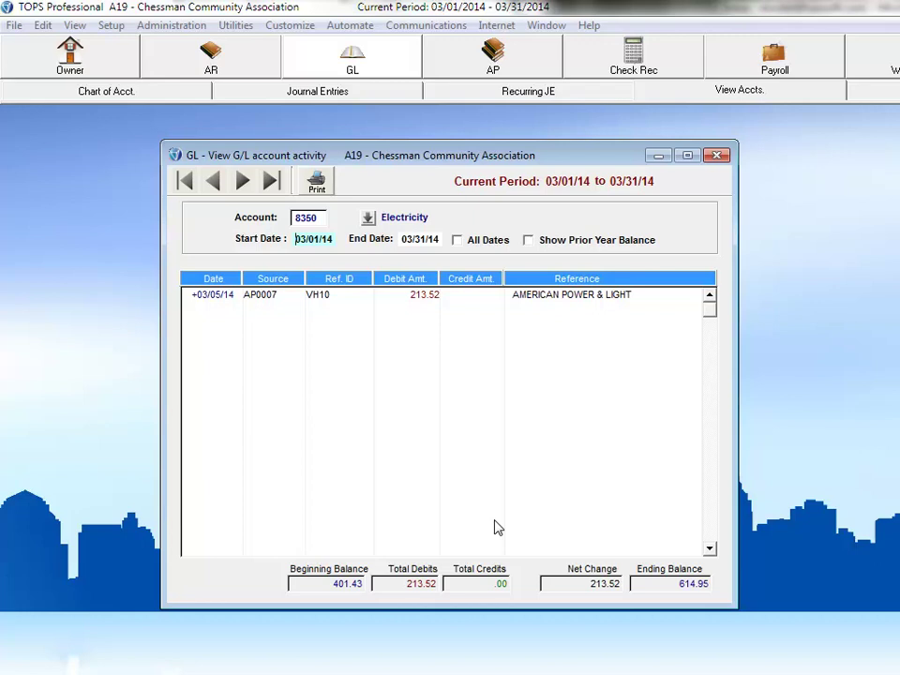
left_click(185, 181)
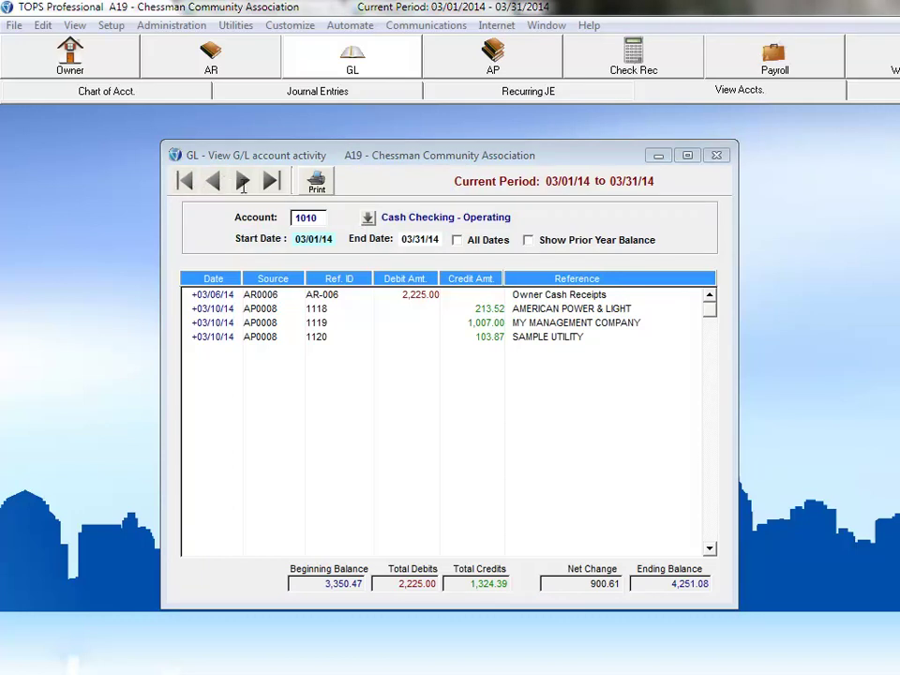
Set the start date to 02/01/14, then enable All Dates and Show Prior Year Balance.
left_click(296, 238)
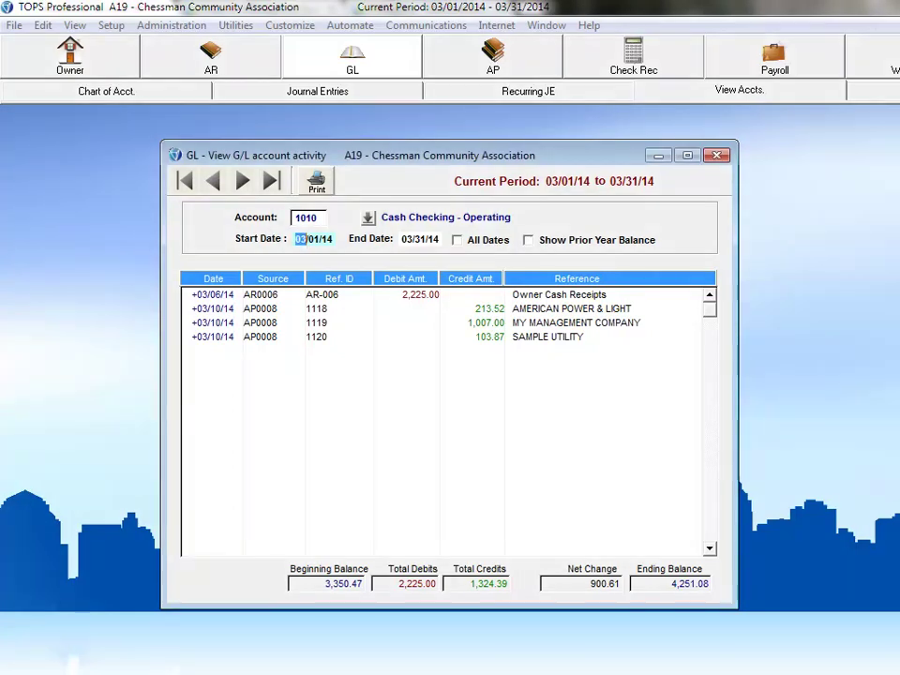
type("02")
key("Tab")
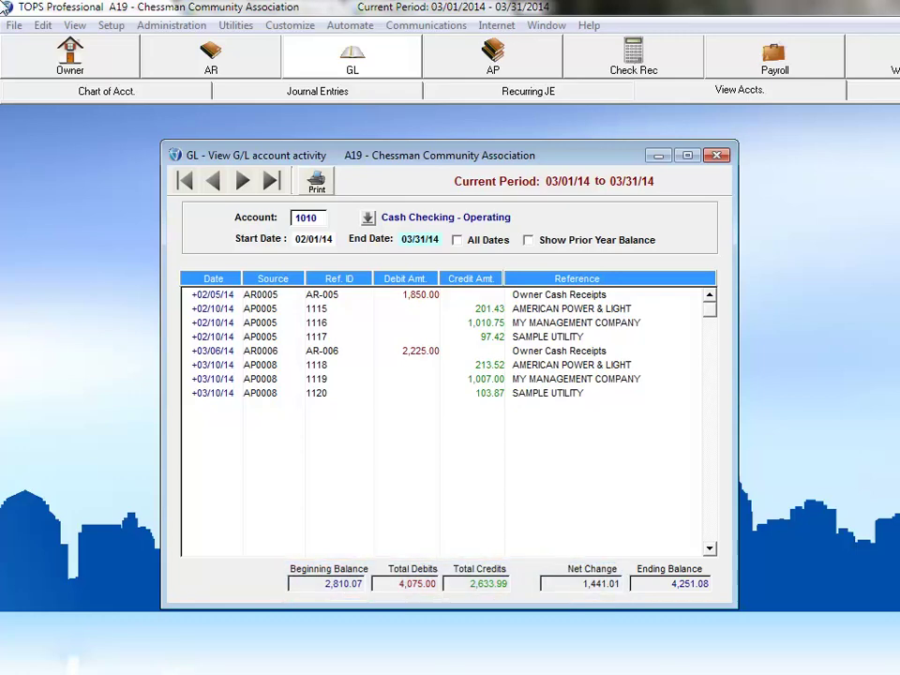
left_click(456, 239)
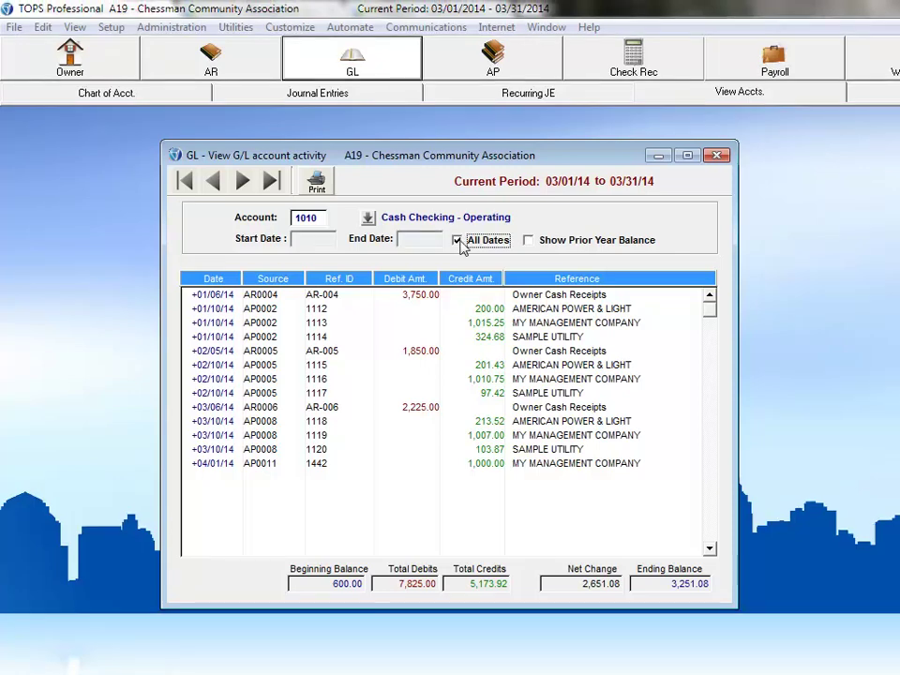
left_click(528, 240)
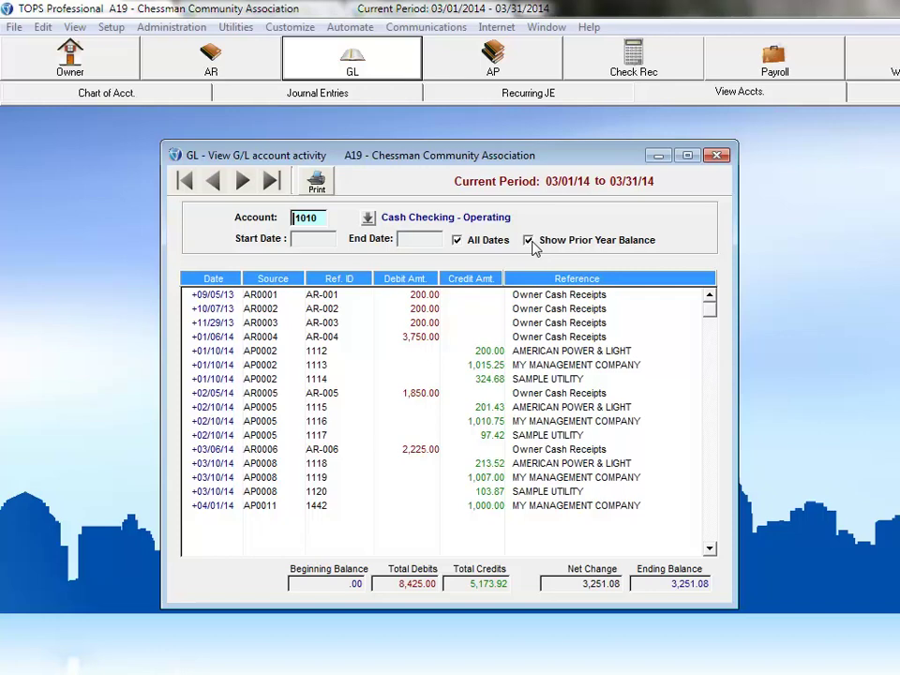
Open the 01/06/14 owner cash receipt source and view its per-owner breakdown.
double_click(210, 339)
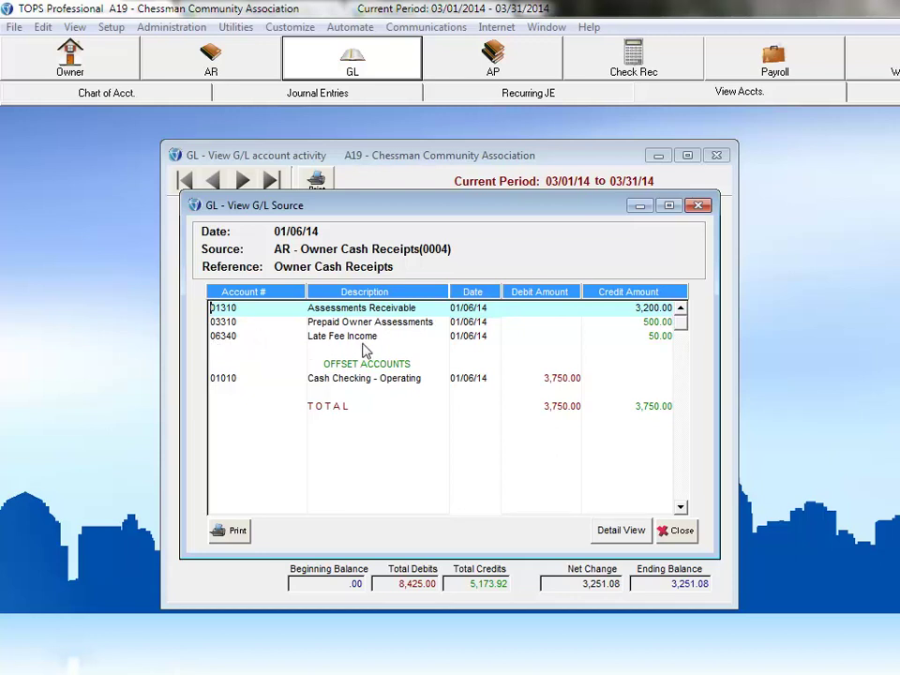
left_click(633, 530)
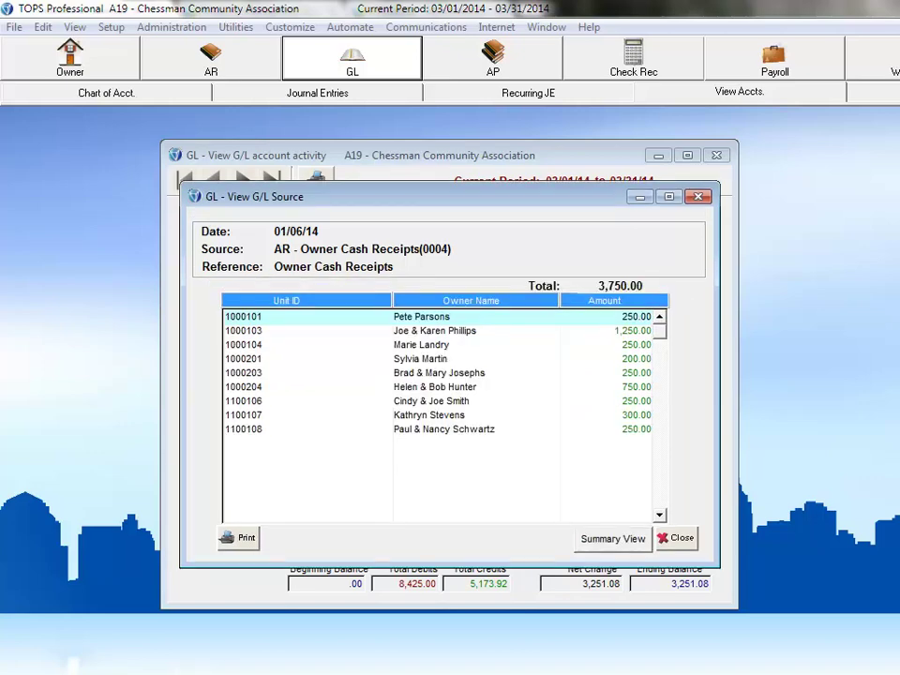
left_click(631, 541)
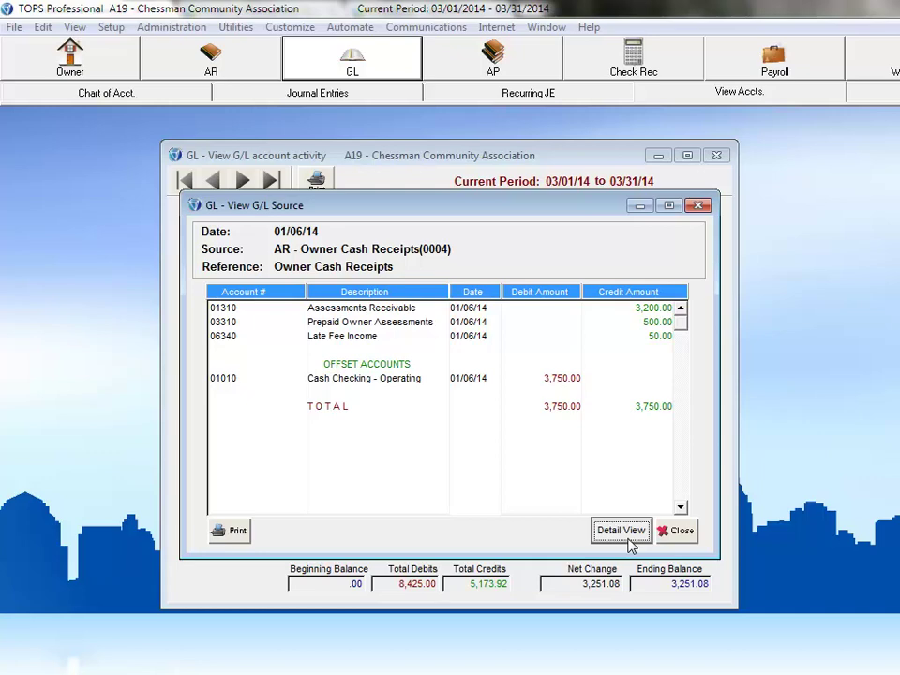
left_click(629, 544)
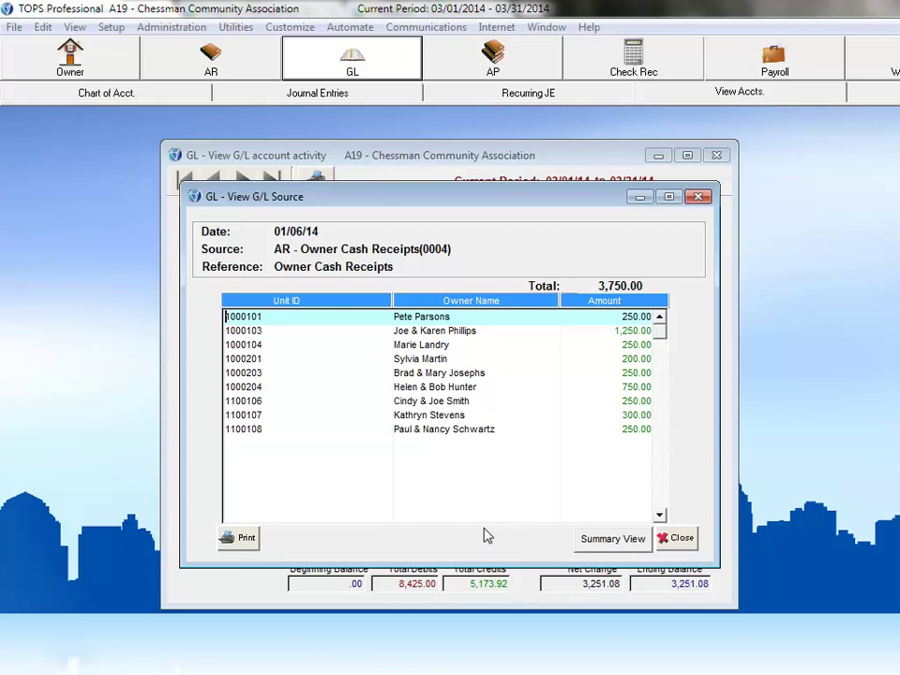
Review unit 1000101's account history, then close it and the receipt source.
double_click(255, 318)
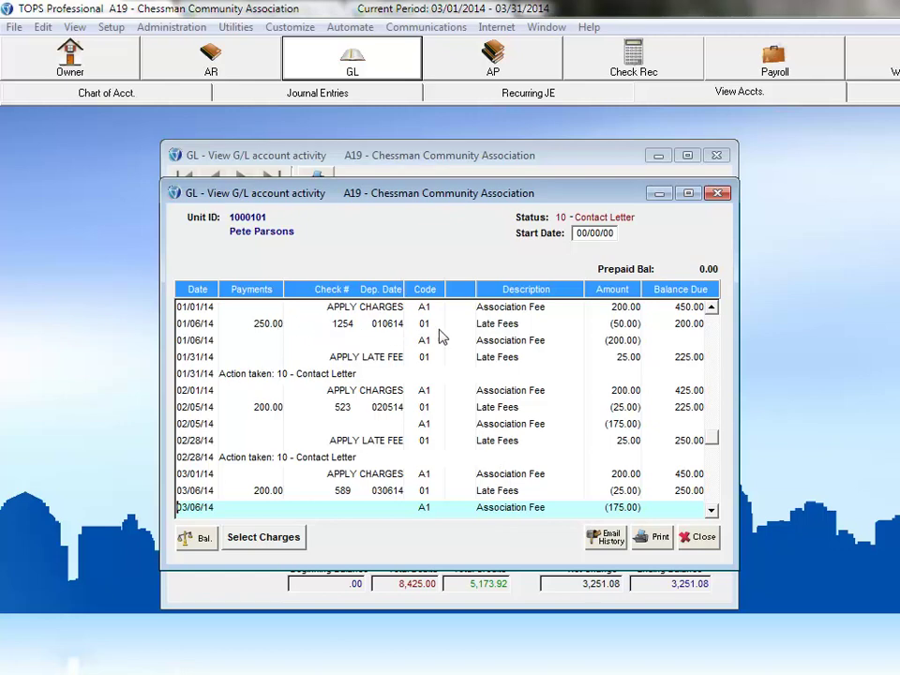
left_click(701, 537)
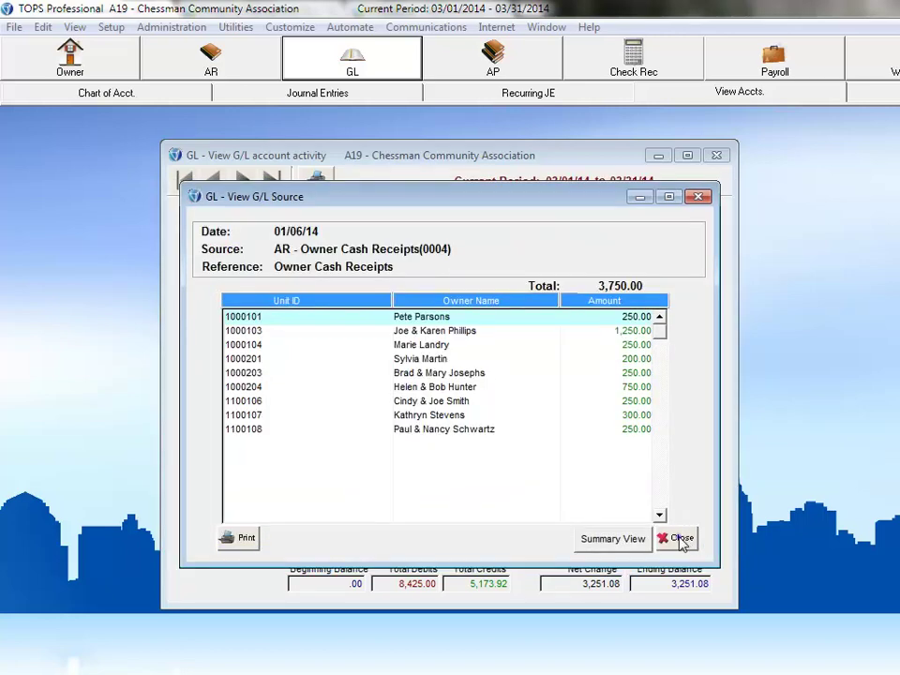
left_click(682, 539)
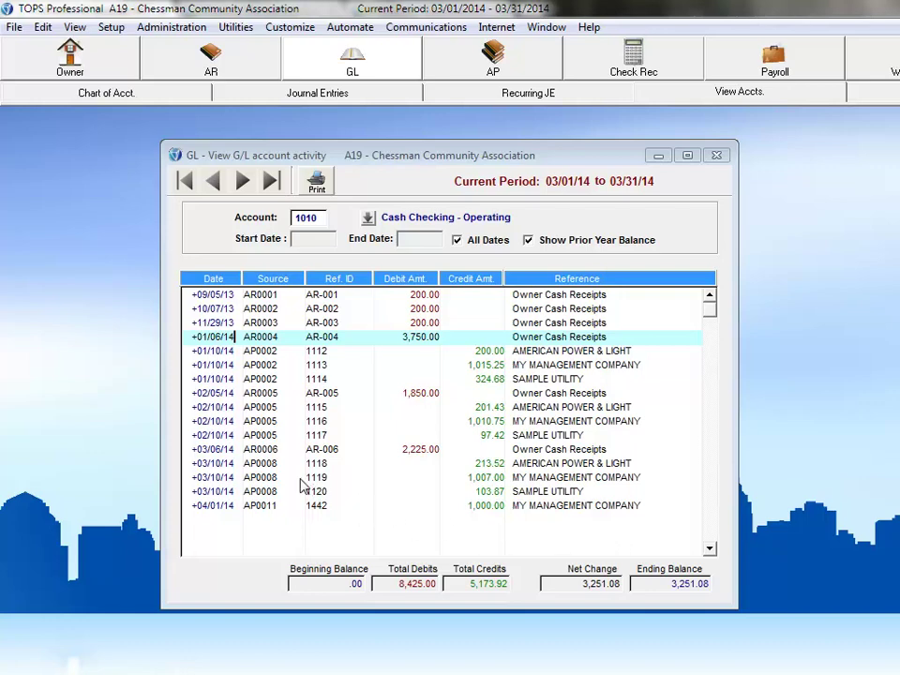
double_click(209, 351)
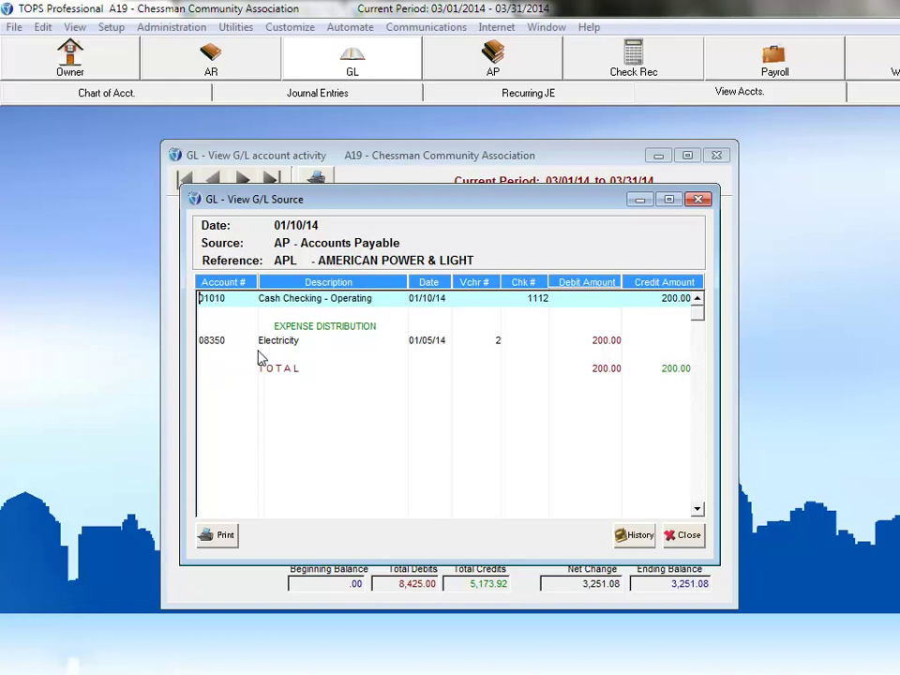
left_click(634, 534)
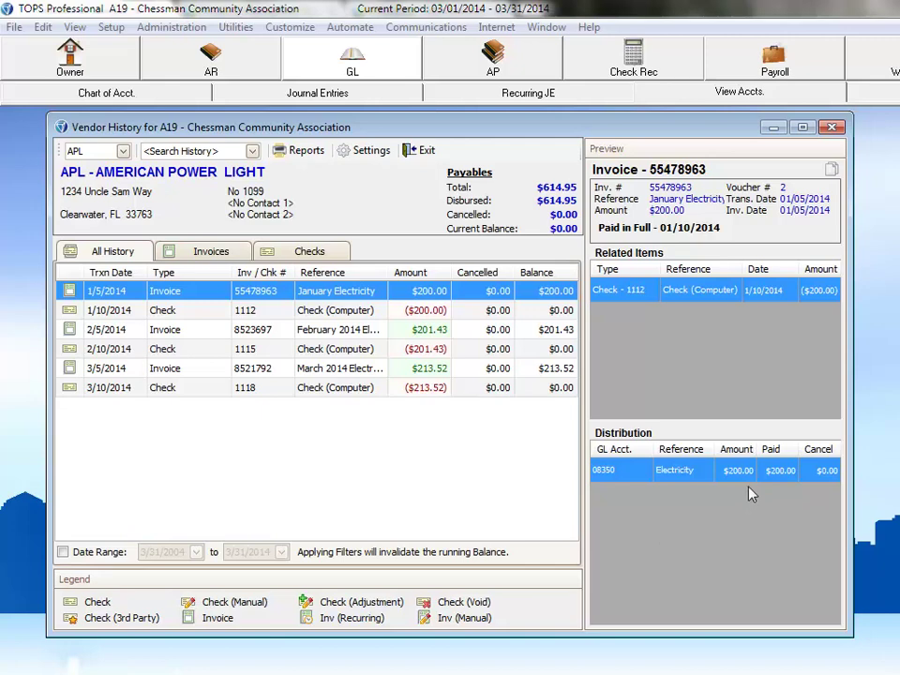
left_click(830, 128)
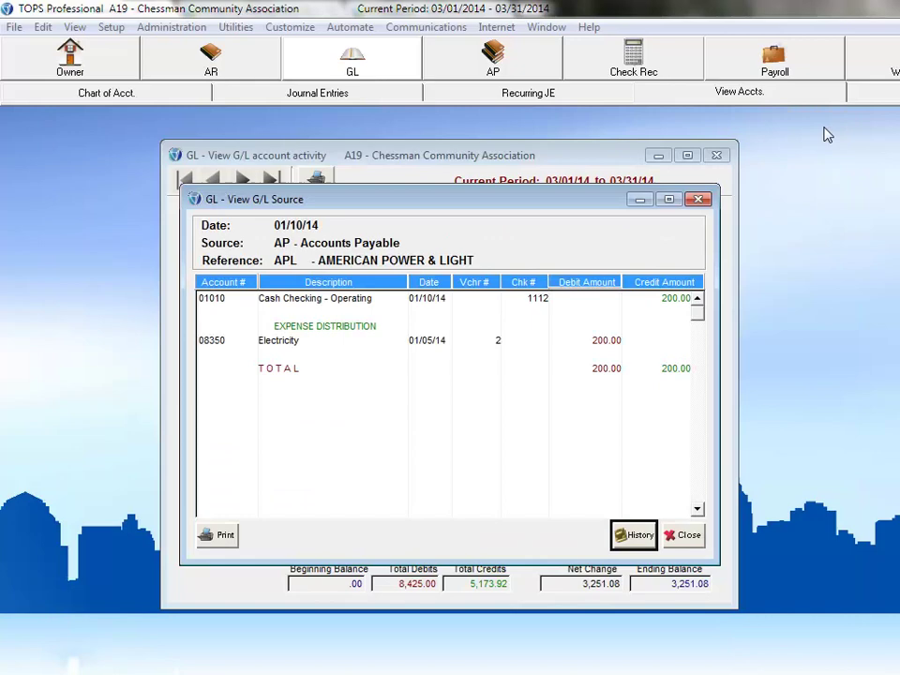
left_click(684, 534)
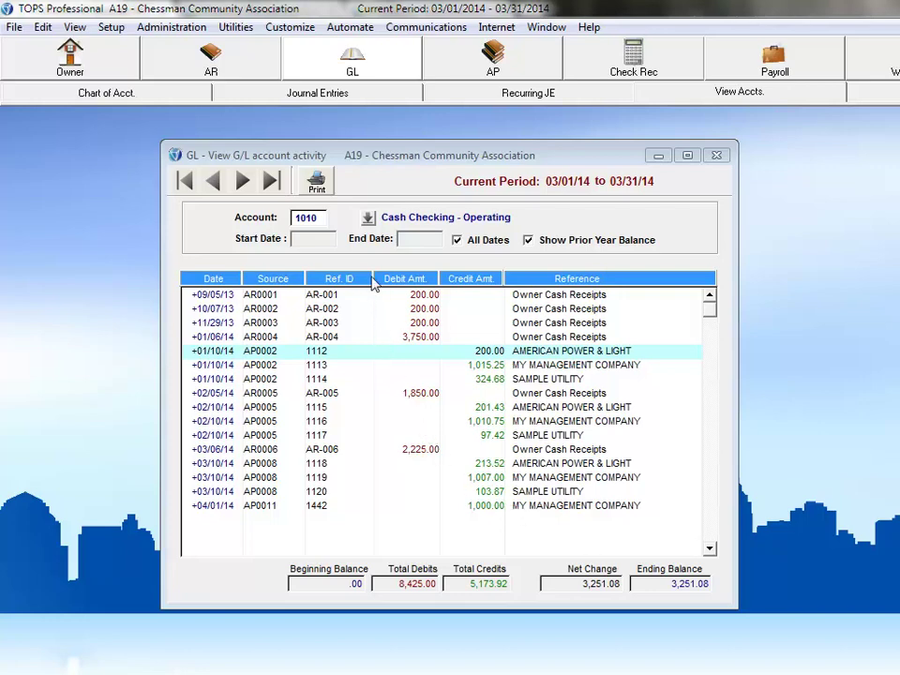
Filter accounts by description 'as' and load 01310 Assessments Receivable.
left_click(369, 217)
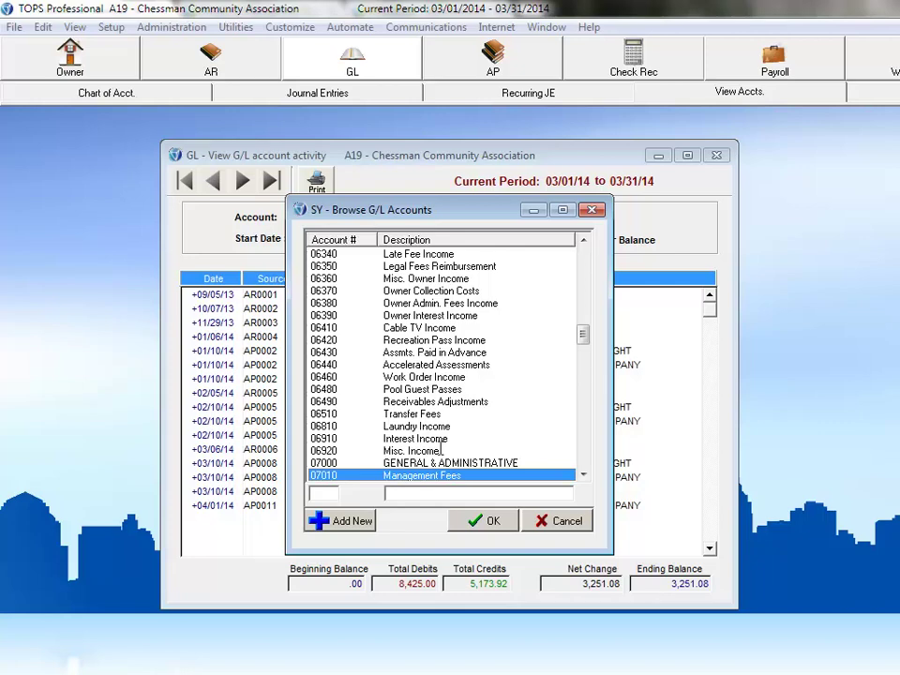
left_click(394, 493)
type("as")
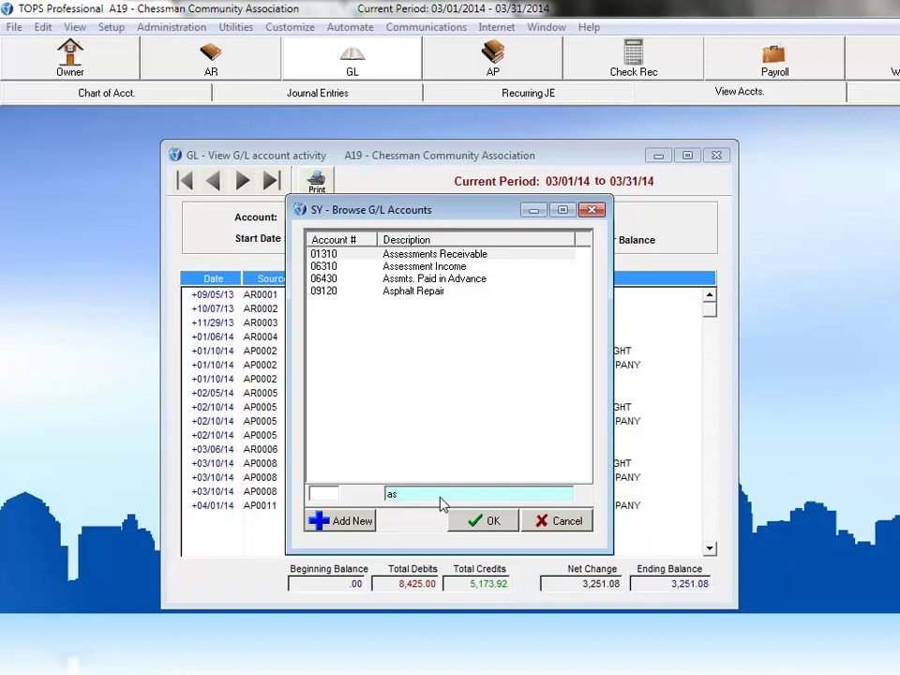
double_click(401, 257)
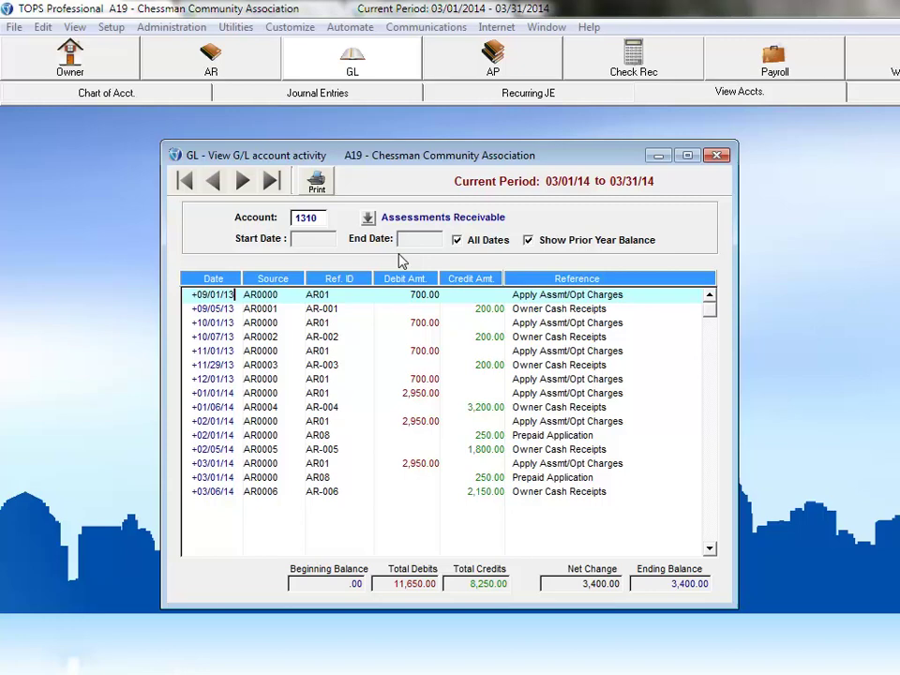
double_click(212, 407)
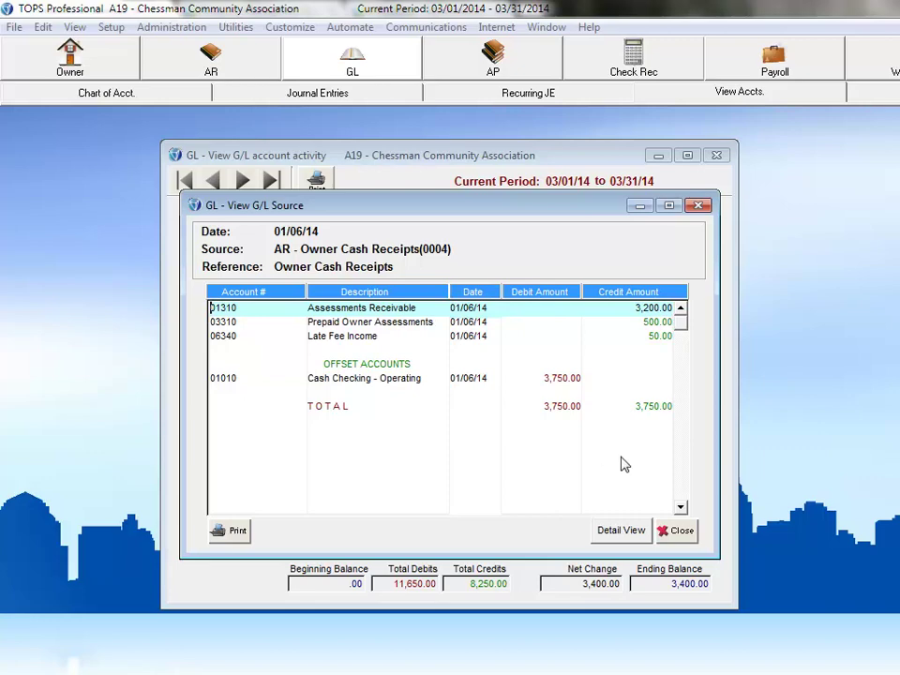
left_click(678, 531)
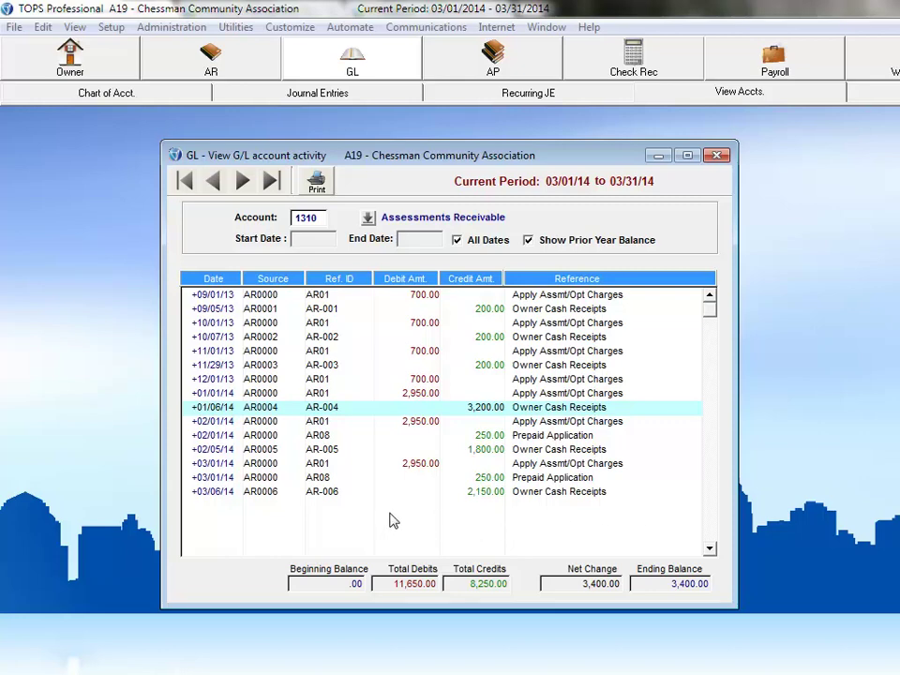
Review the 02/01/14 2,950.00 assessment charges broken down by unit and owner, then close it.
double_click(210, 421)
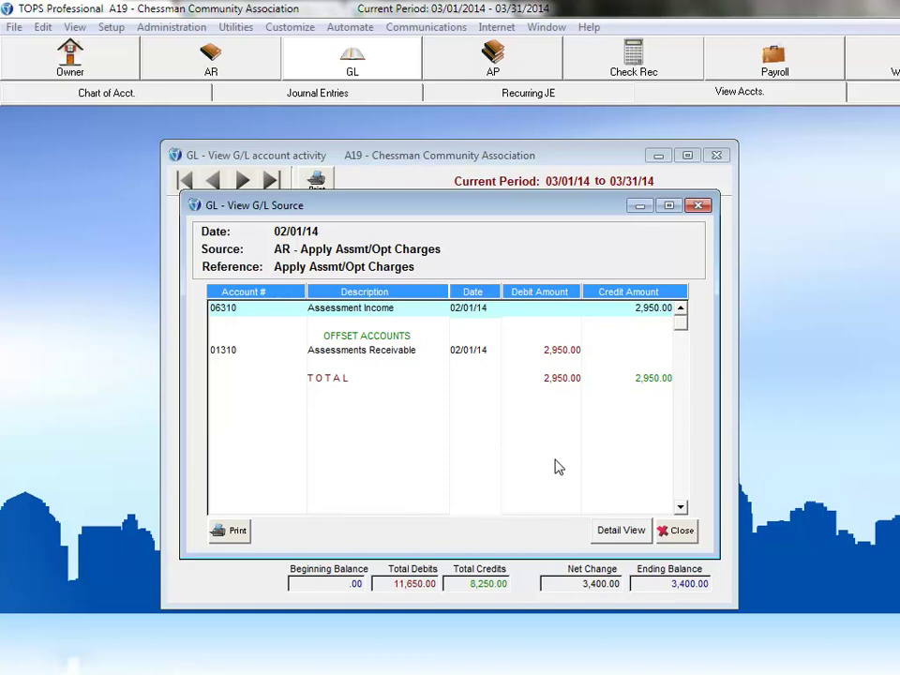
left_click(631, 532)
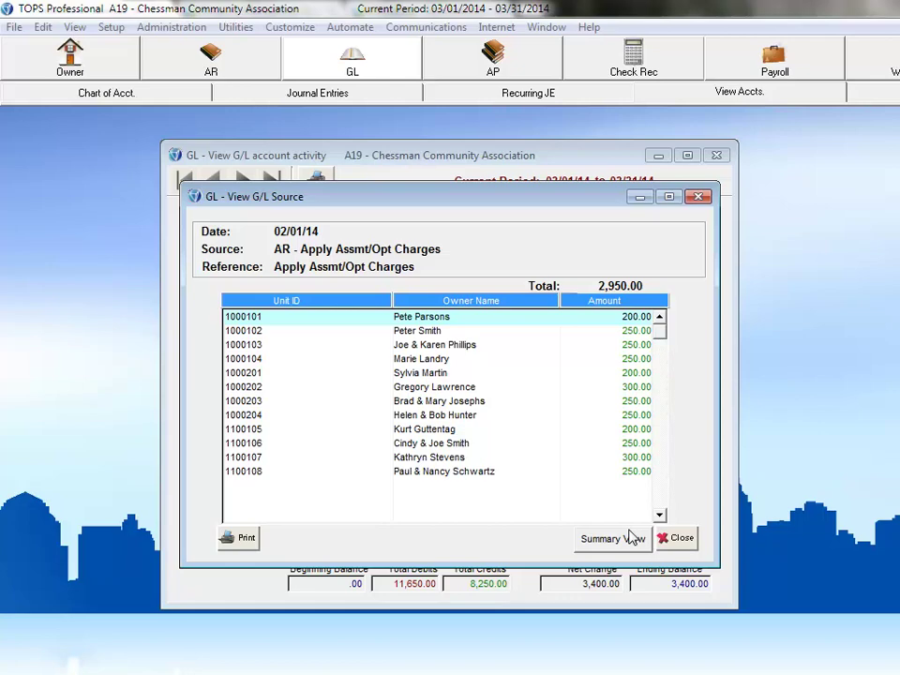
left_click(682, 537)
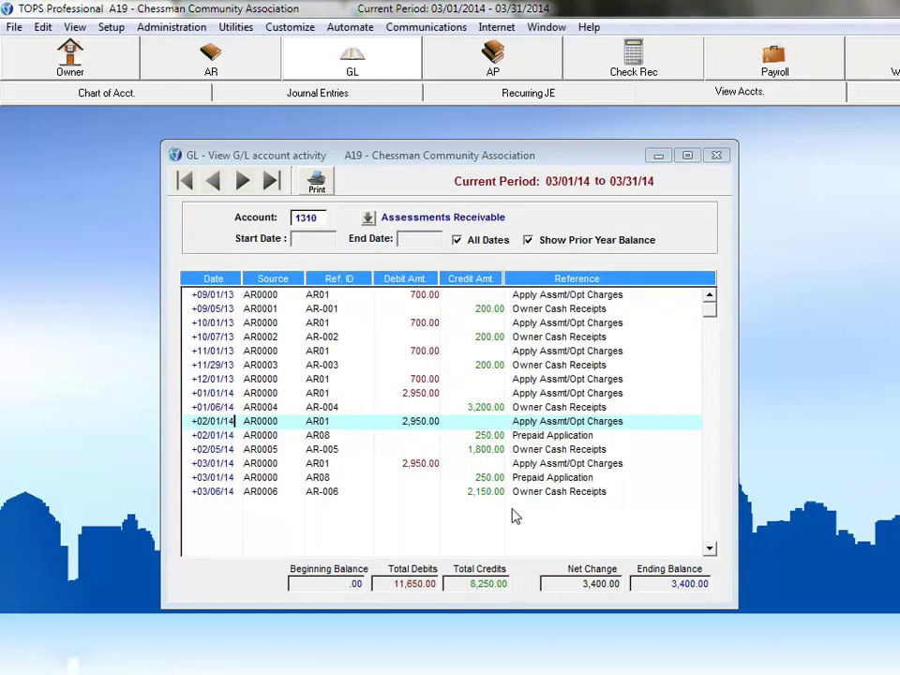
Load 07010 Management Fees via a 'man' description filter and open its 01/01/14 AP0001 source.
left_click(368, 217)
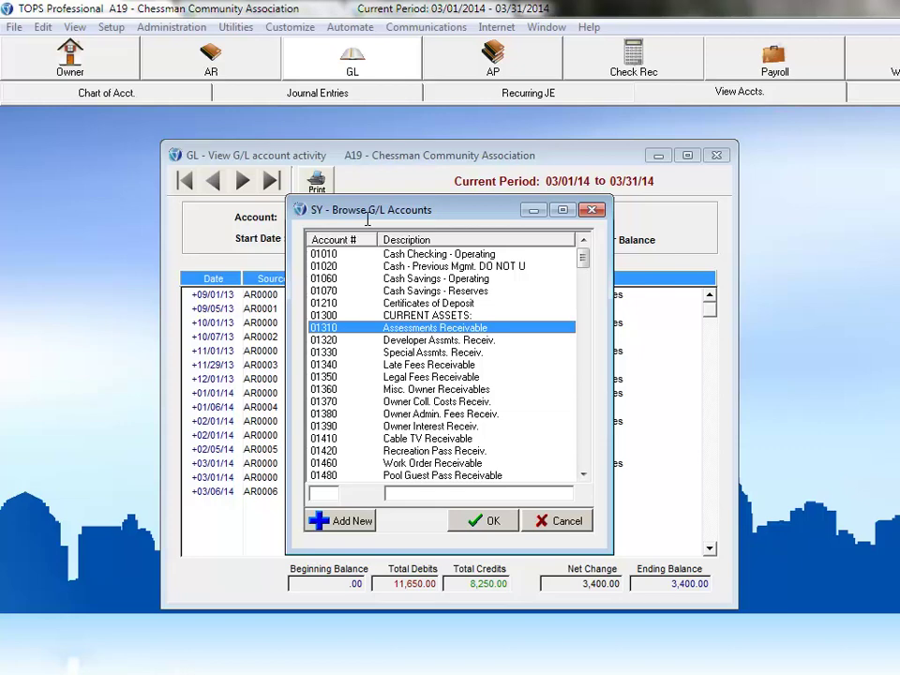
left_click(386, 493)
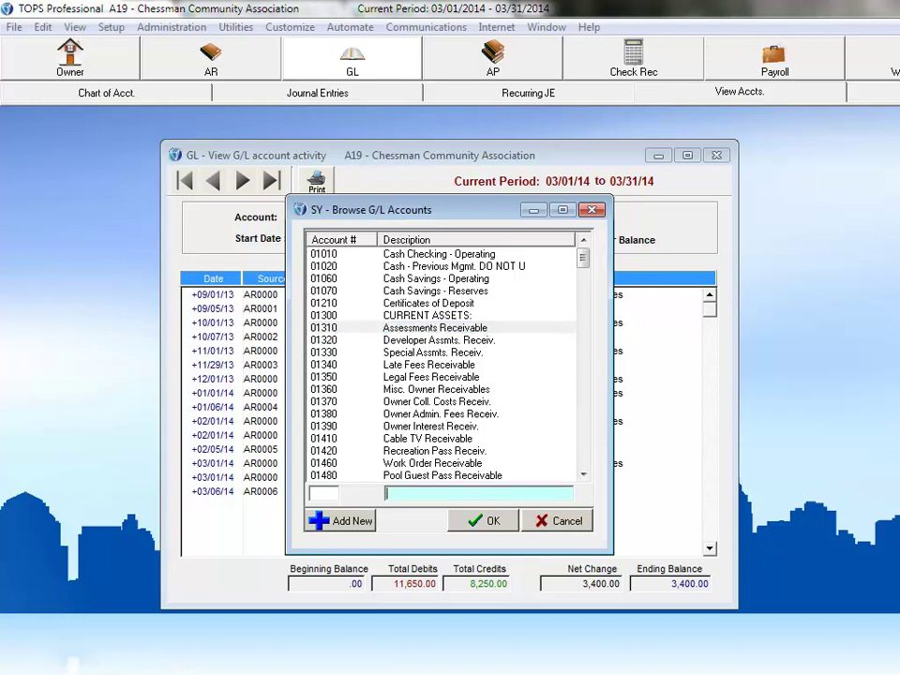
type("man")
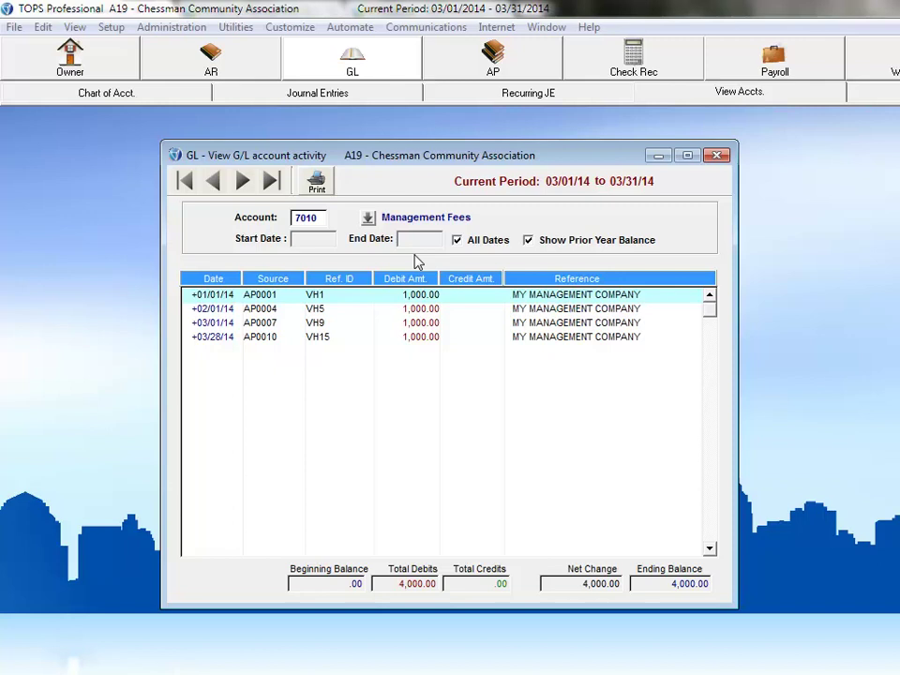
double_click(214, 296)
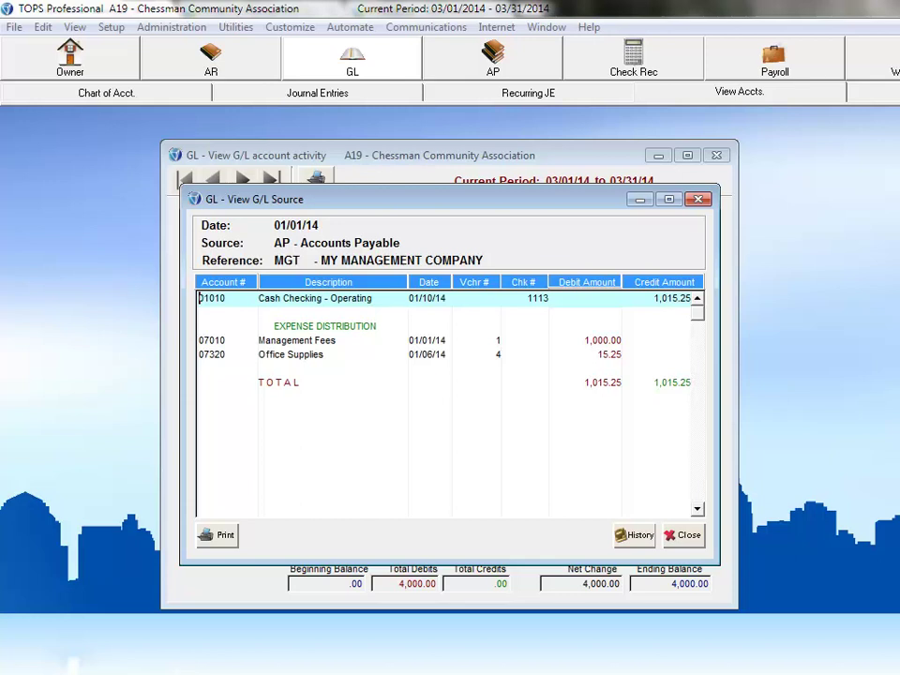
Trace check 1113's vouchers 1 and 4, then review My Management Company's $4,383.00 vendor history.
left_click(523, 298)
left_click(484, 340)
left_click(484, 355)
left_click(637, 535)
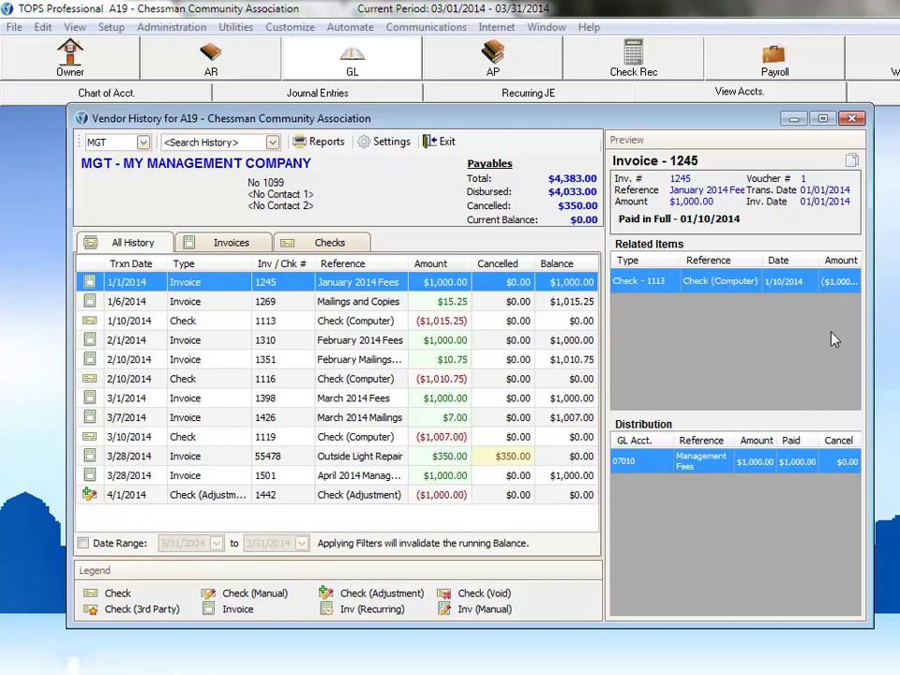
left_click(853, 119)
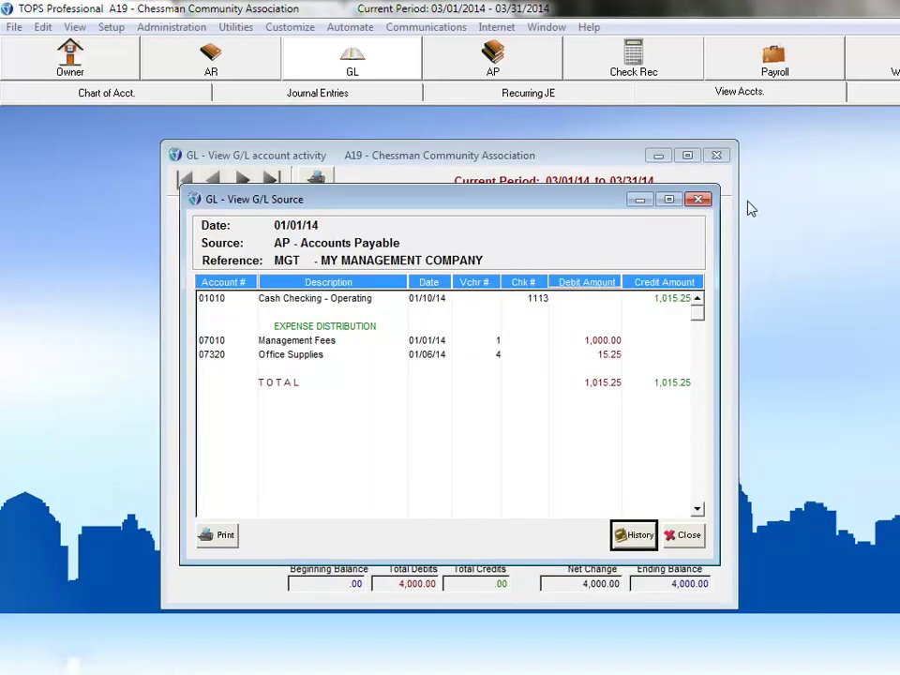
Close the check 1113 source details and the G/L account activity window.
left_click(697, 536)
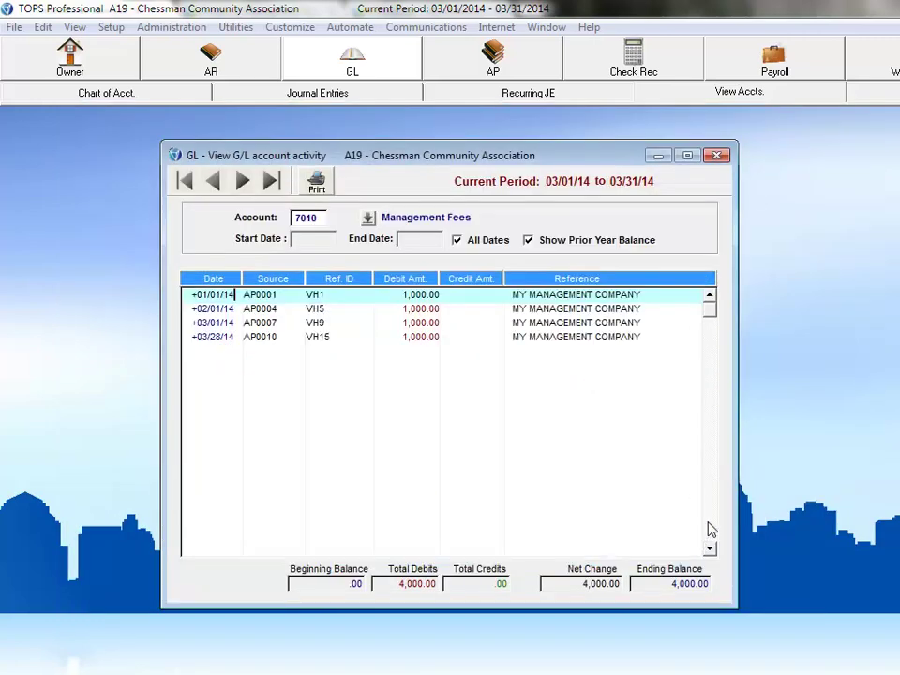
left_click(716, 156)
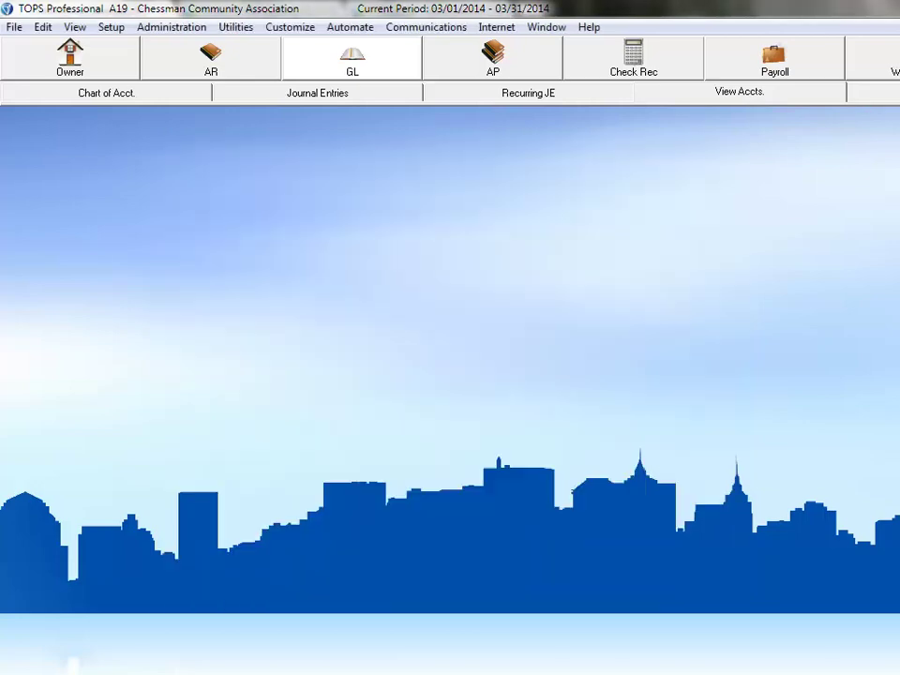